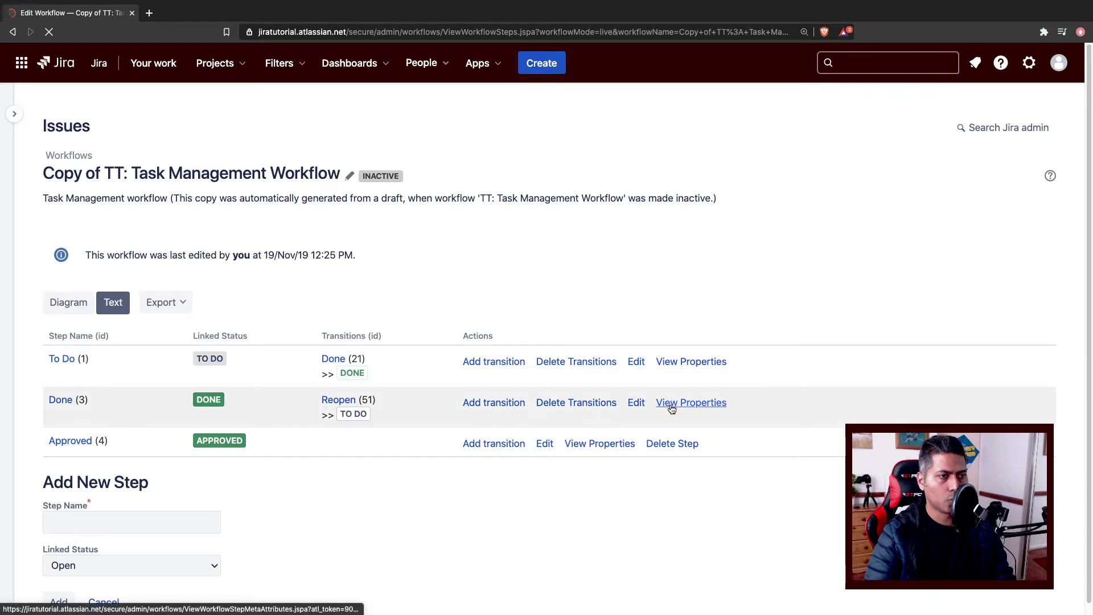
- Show the workflow as a diagram, shift the To Do status leftward, and place the Approved status between To Do and Done on the other side
left_click(67, 302)
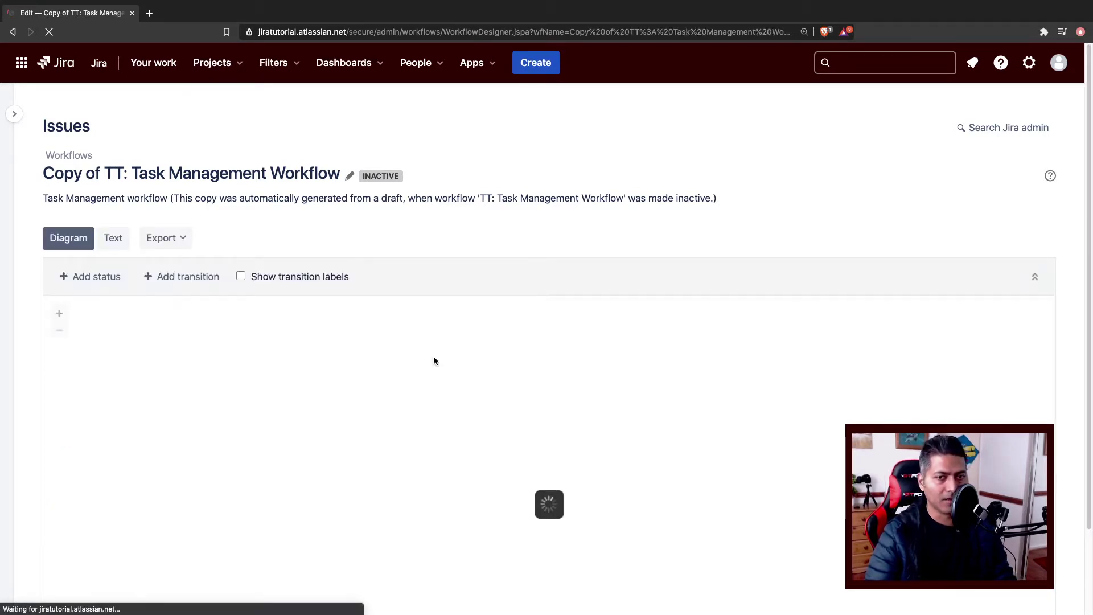
scroll(452, 362, "down", 2)
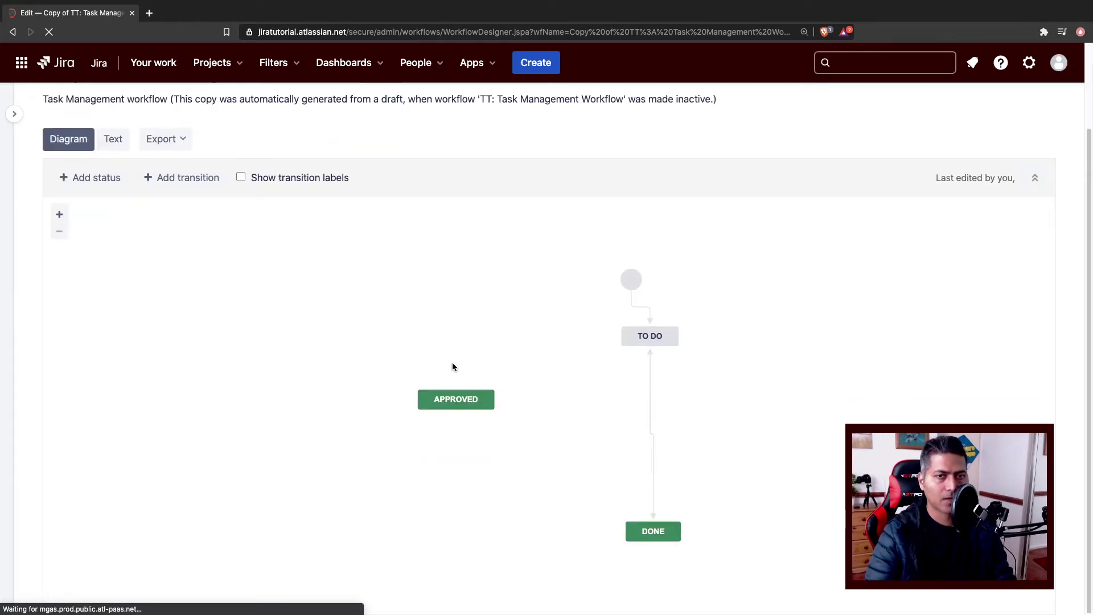
left_click_drag(630, 340, 465, 327)
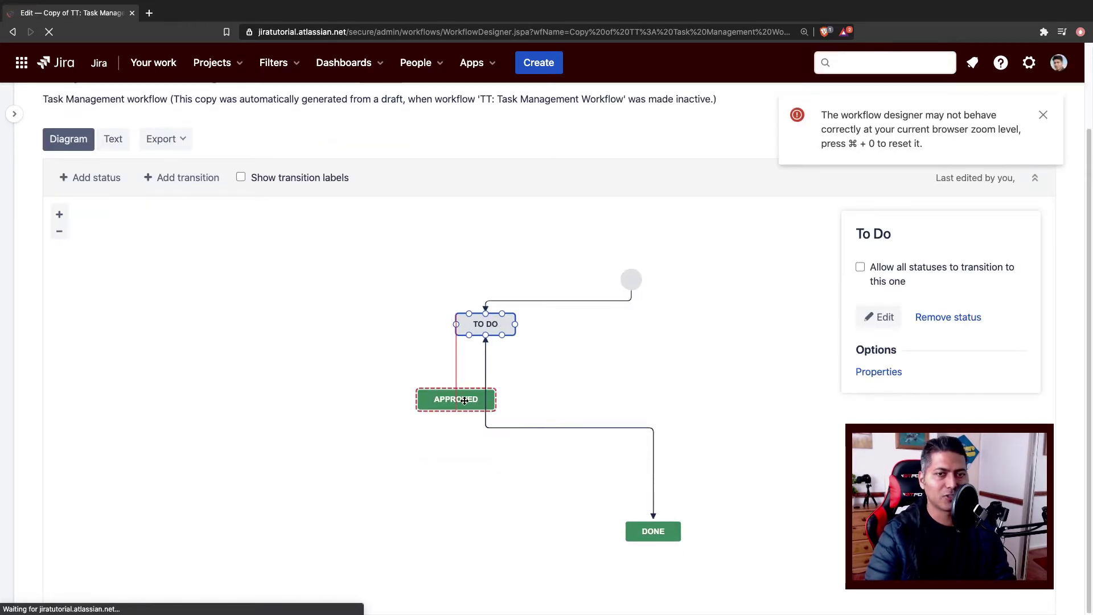
left_click_drag(464, 401, 652, 366)
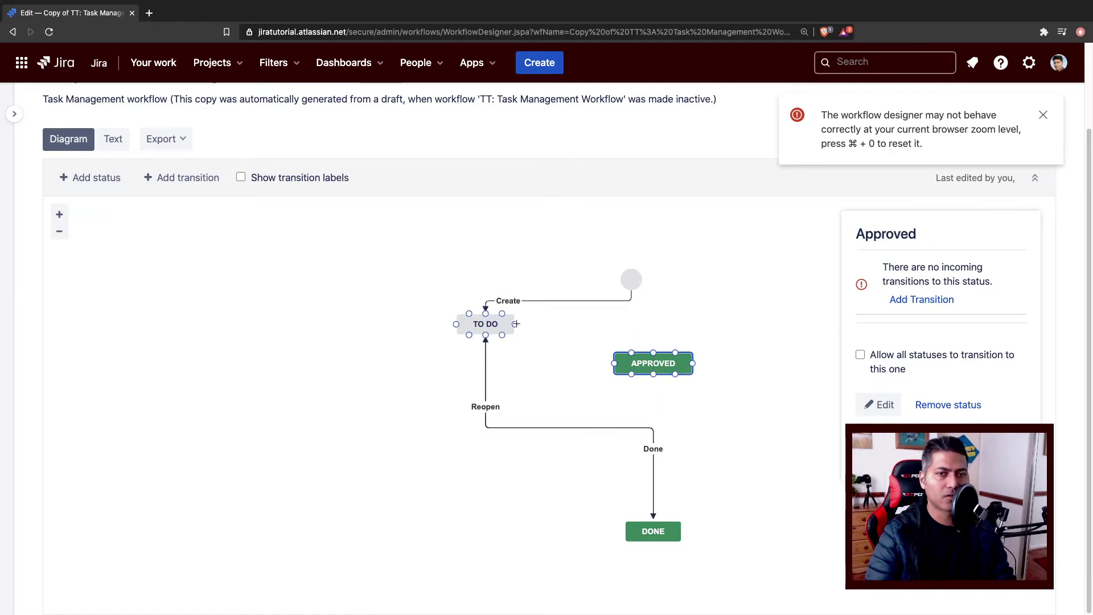
- Add a transition named Approve from the To Do status to the Approved status, with no screen
left_click_drag(515, 323, 659, 355)
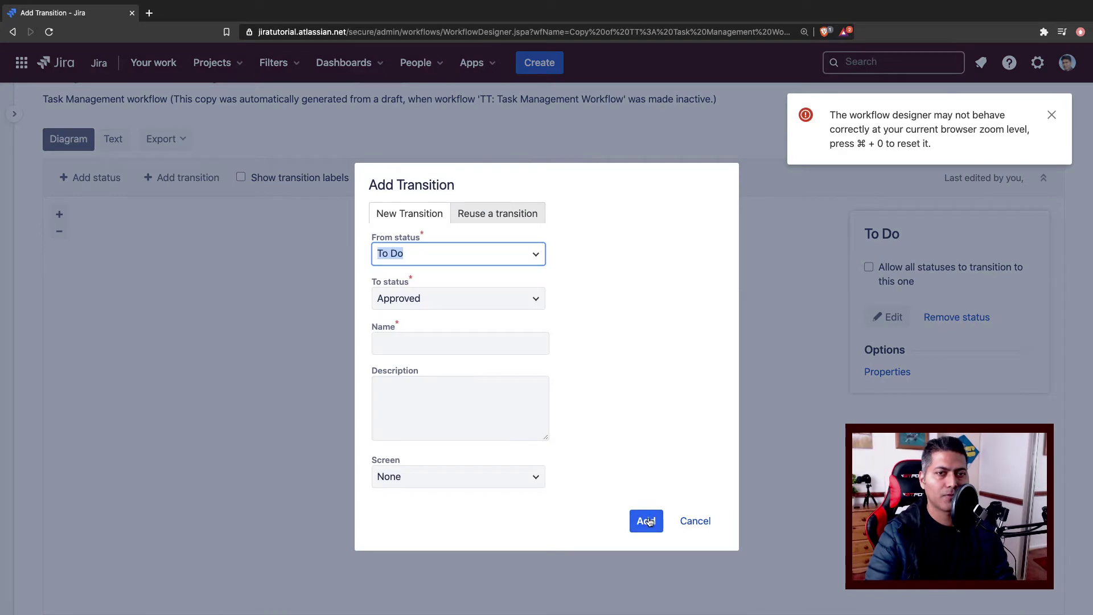
left_click(454, 343)
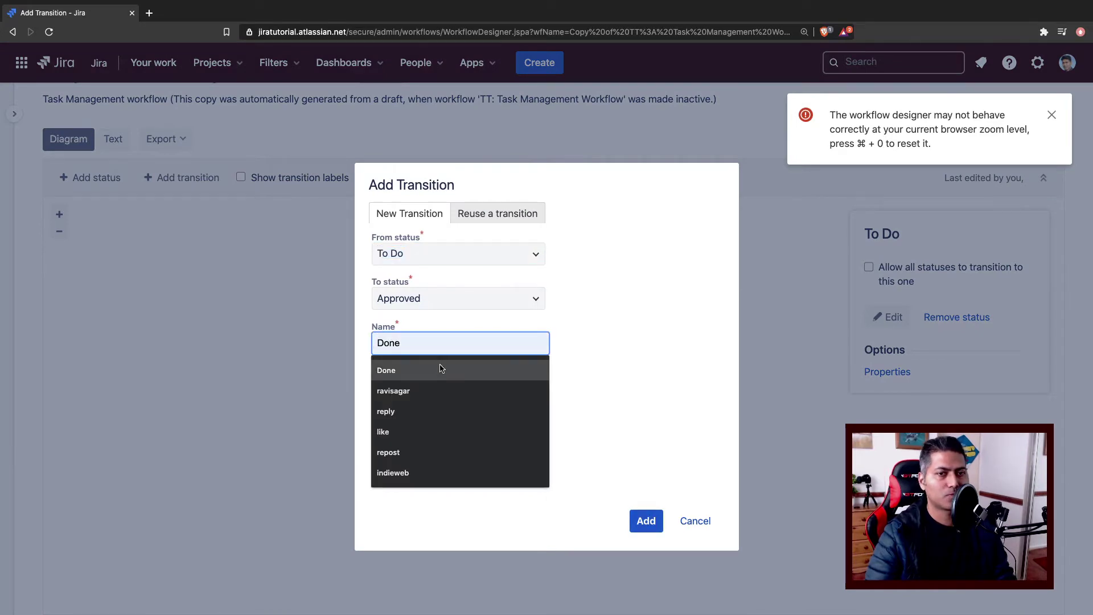
type("Appr")
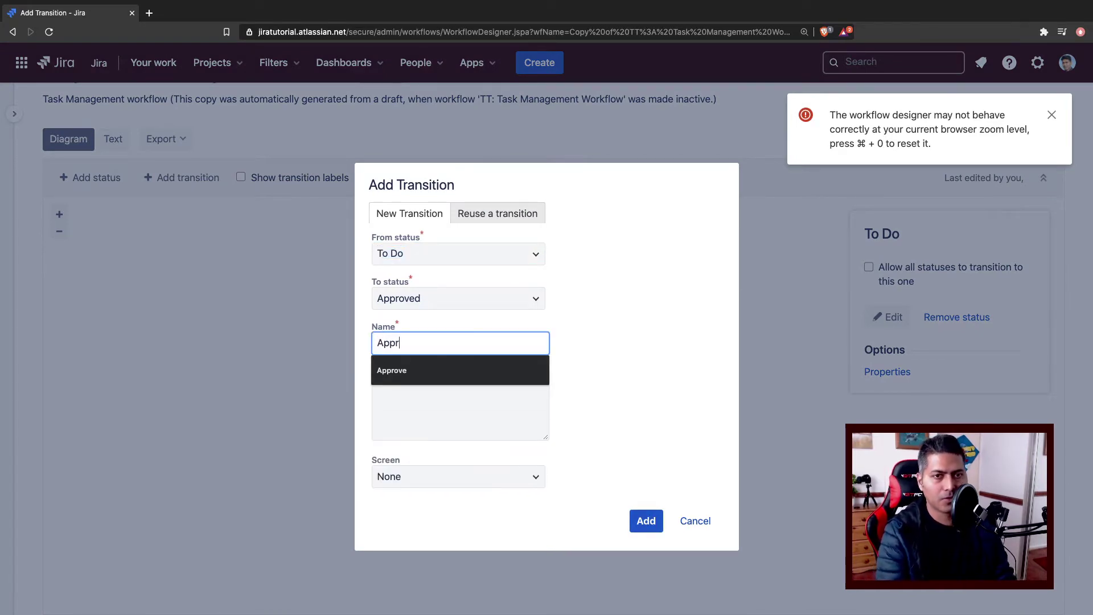
left_click(471, 380)
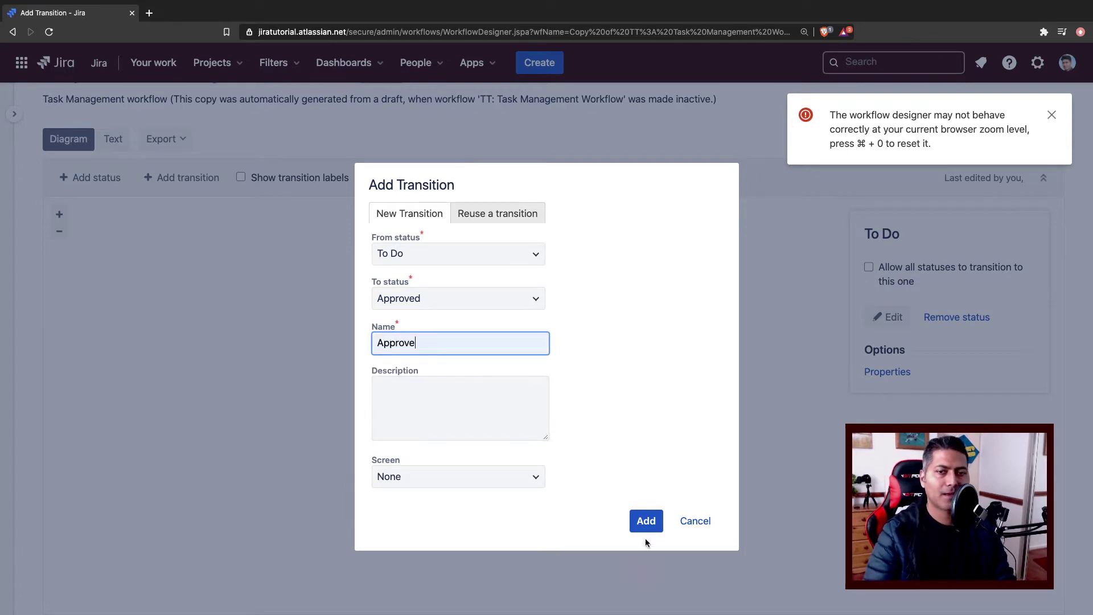
left_click(647, 519)
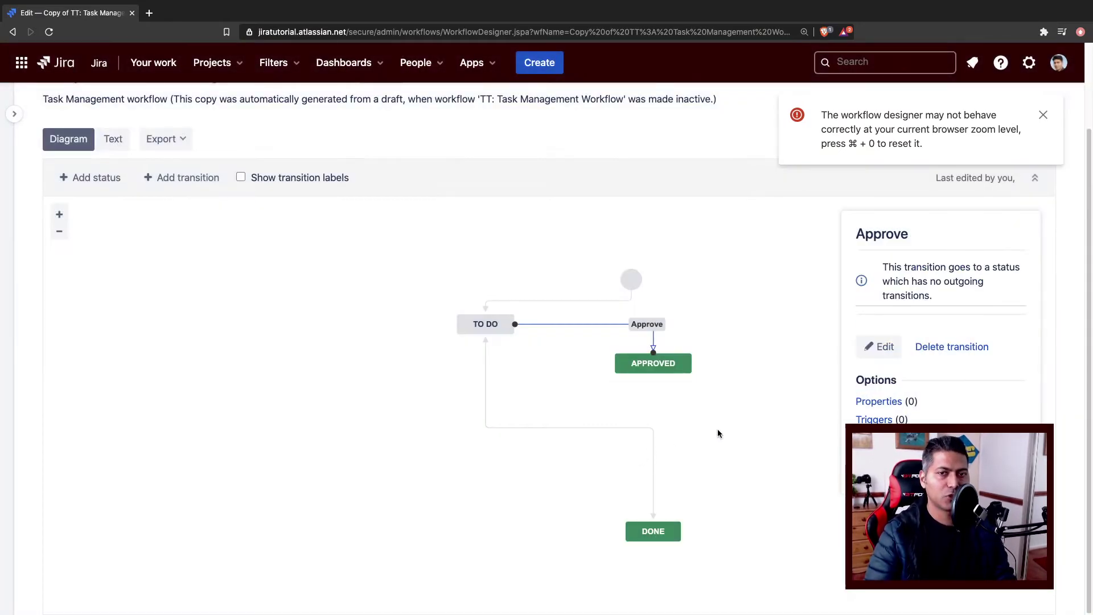
- Move the Approved status slightly lower in the diagram and deselect it
left_click(711, 421)
left_click_drag(682, 376, 689, 387)
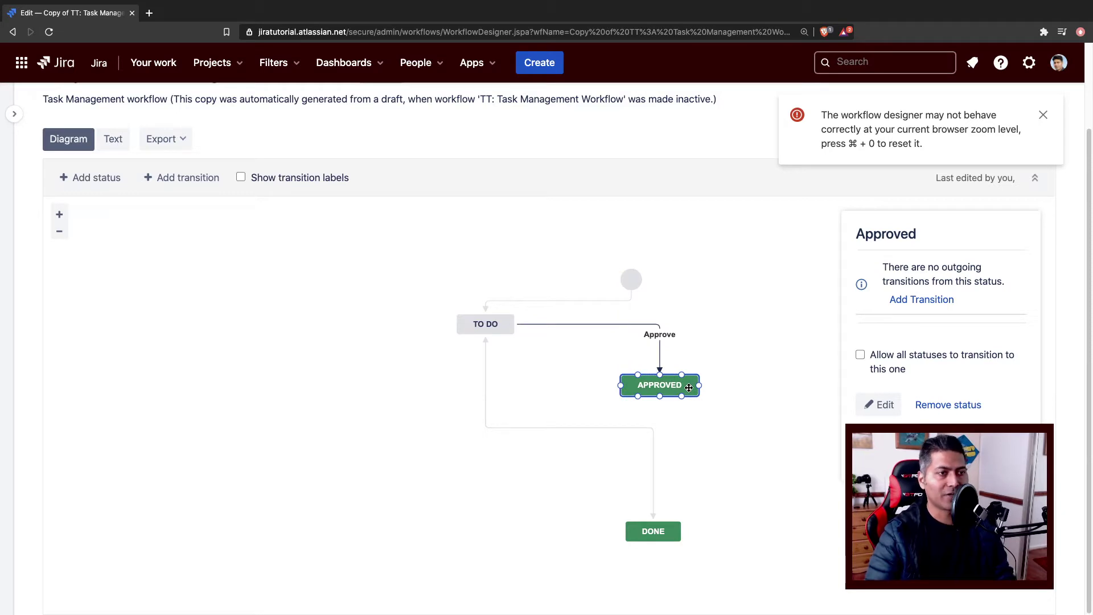
left_click(735, 330)
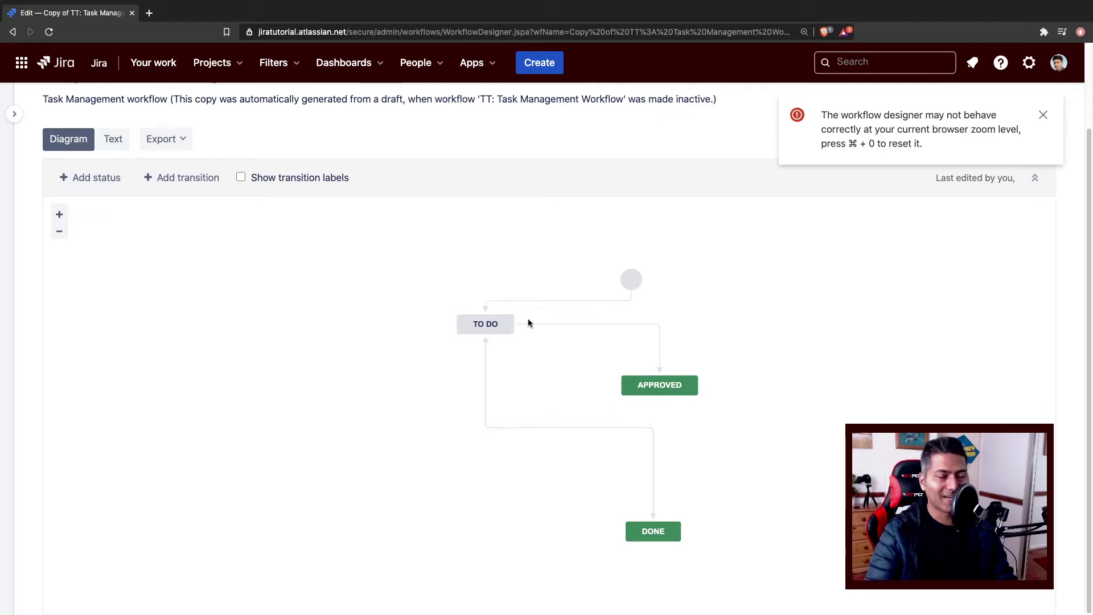
- Reattach the destination end of the Reopen transition from the To Do status to the underside of Approved
mouse_move(510, 316)
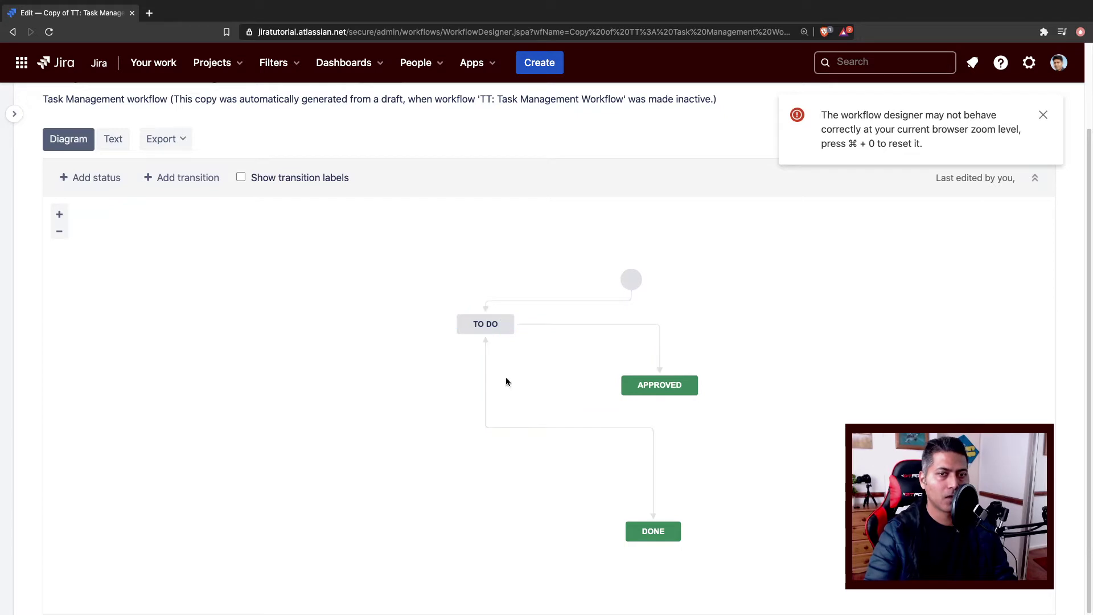
left_click(486, 342)
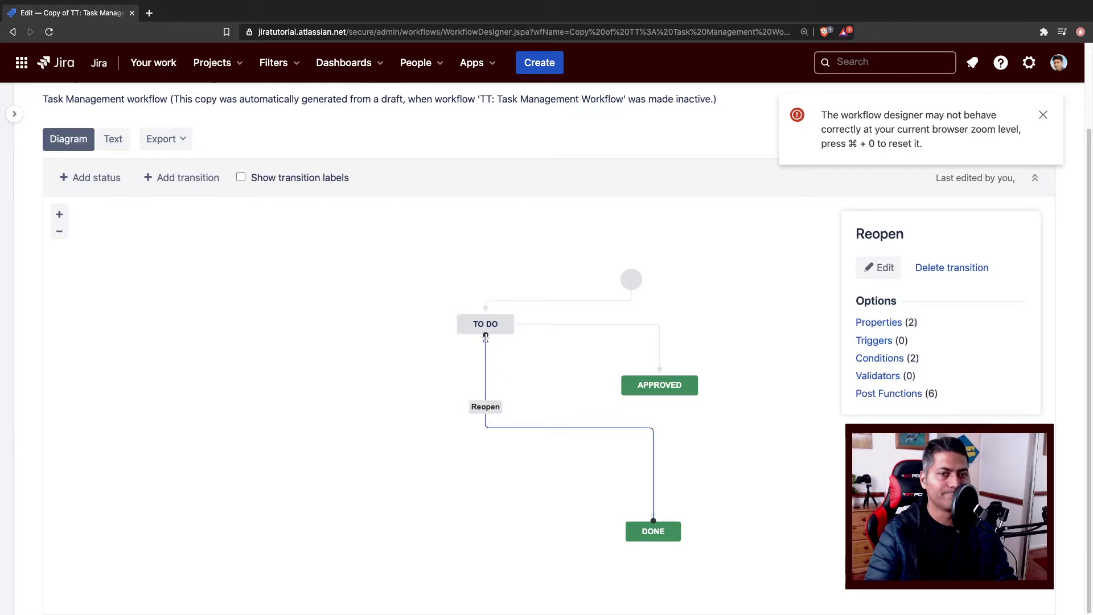
left_click_drag(485, 337, 660, 398)
left_click(644, 363)
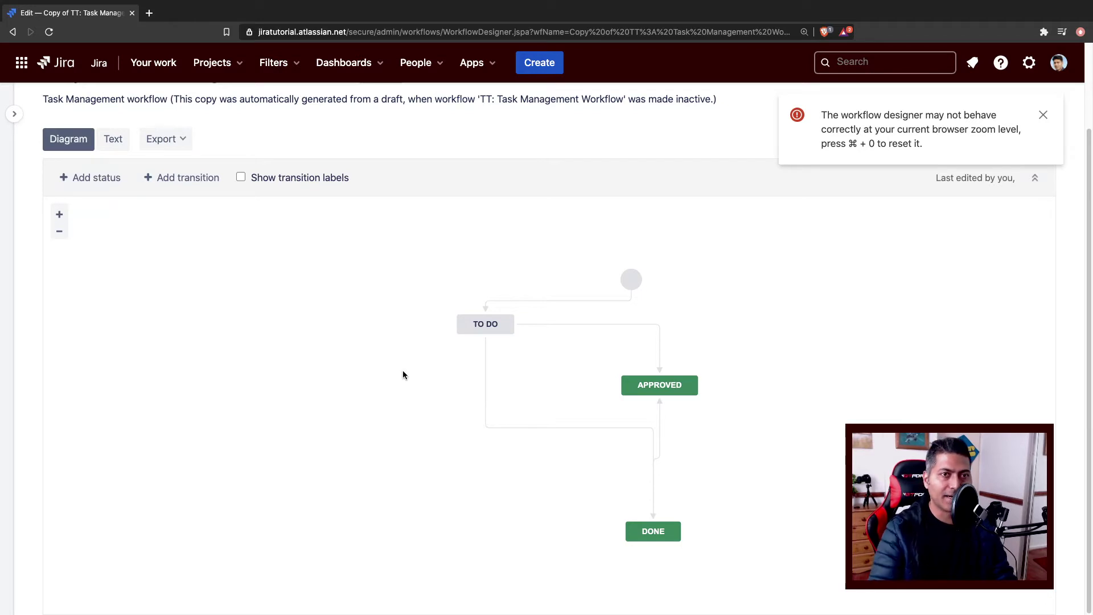
- Open the CM: Content Management Workflow Scheme from the workflows list and examine its workflow diagram
scroll(405, 373, "up", 2)
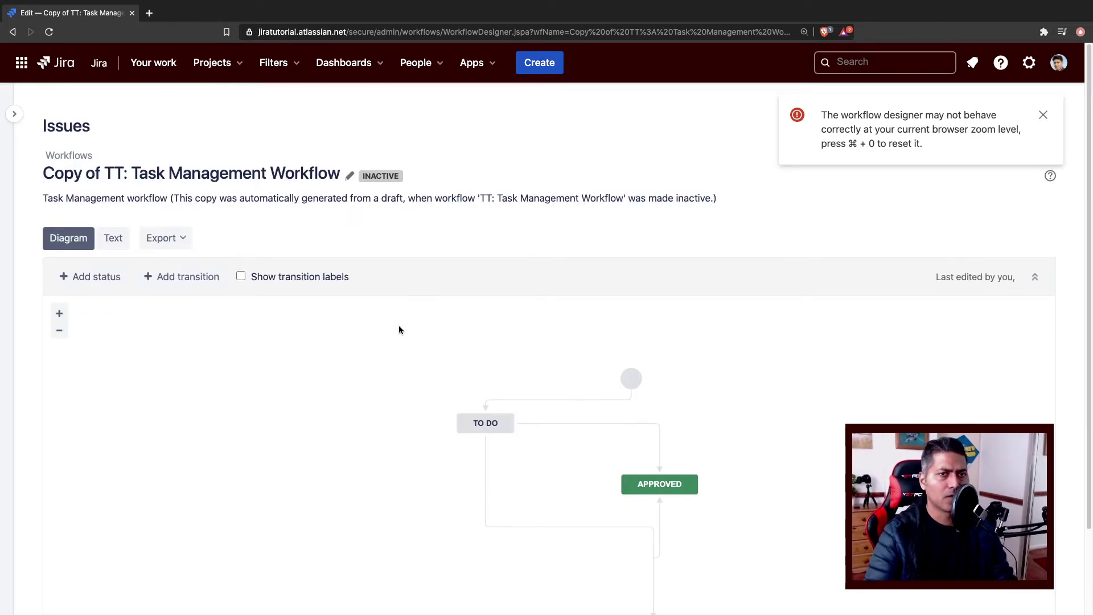
left_click(69, 156)
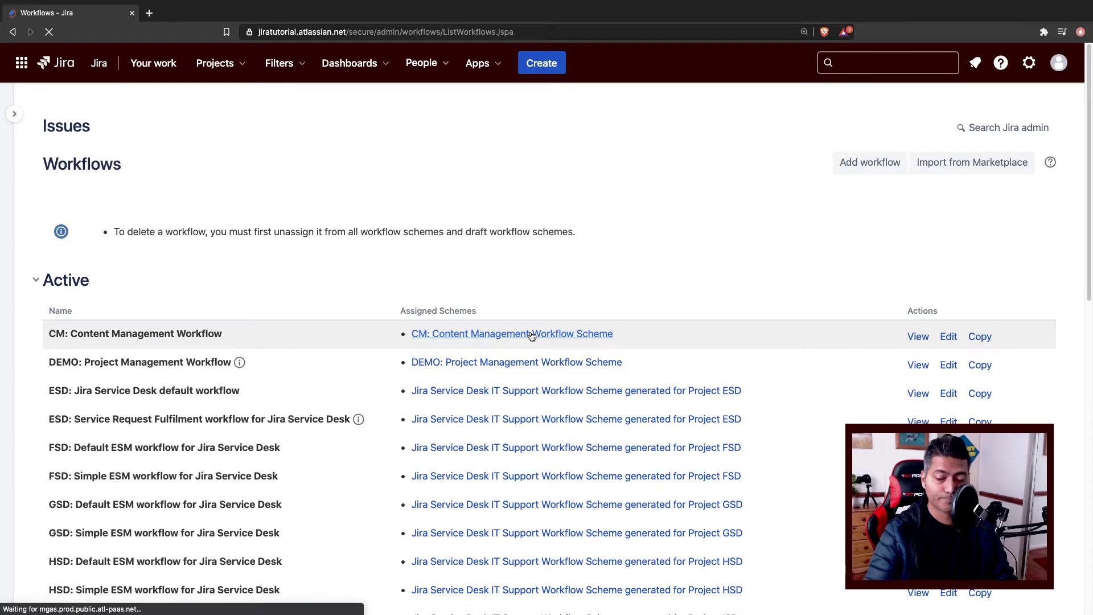
left_click(531, 334)
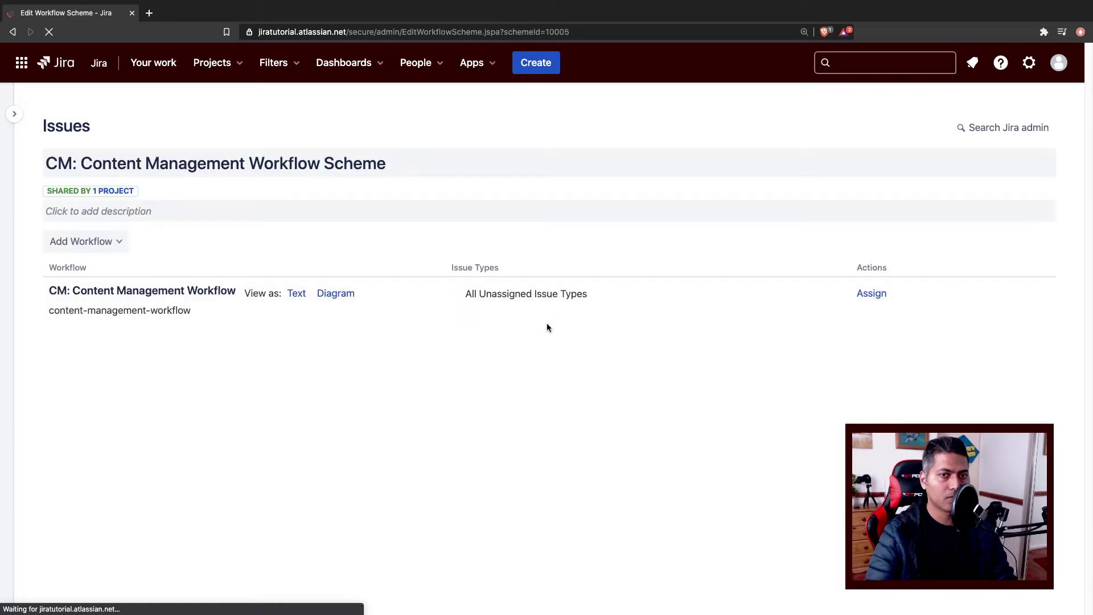
left_click(335, 293)
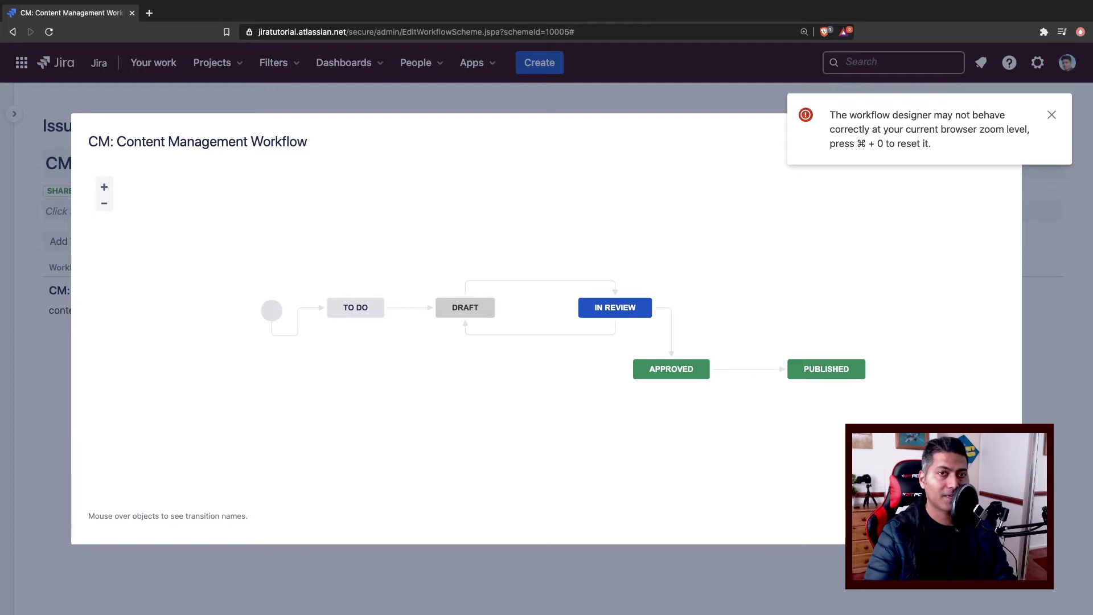
key("Escape")
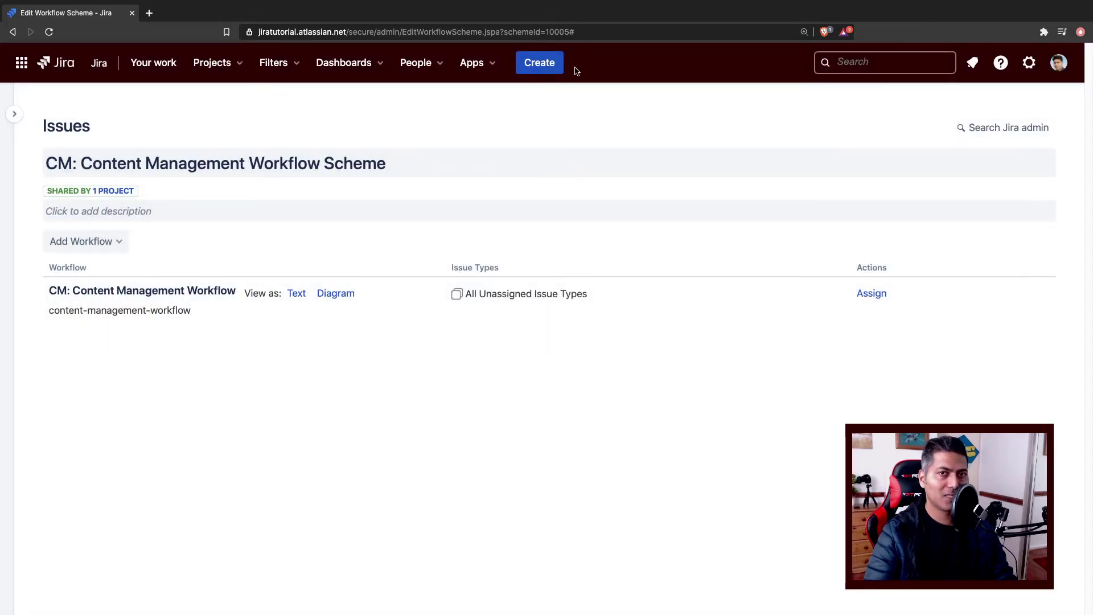
- Open issue CT-38 from the search, and switch to the CLONE IOS project's IOS Board Target board
left_click(869, 62)
left_click(513, 168)
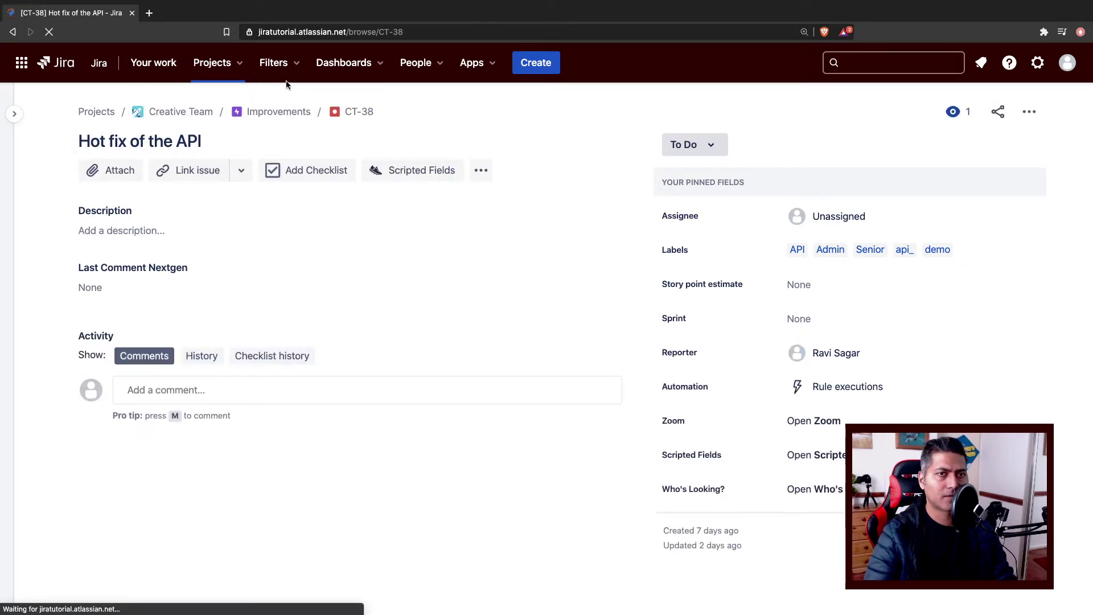
left_click(240, 64)
left_click(281, 200)
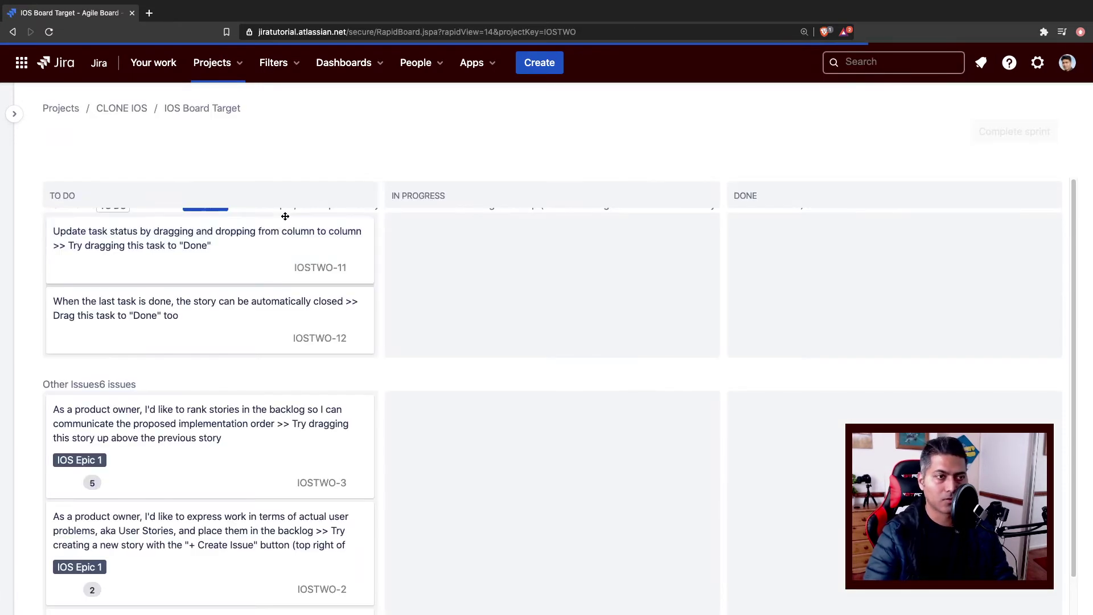
scroll(285, 220, "down", 1)
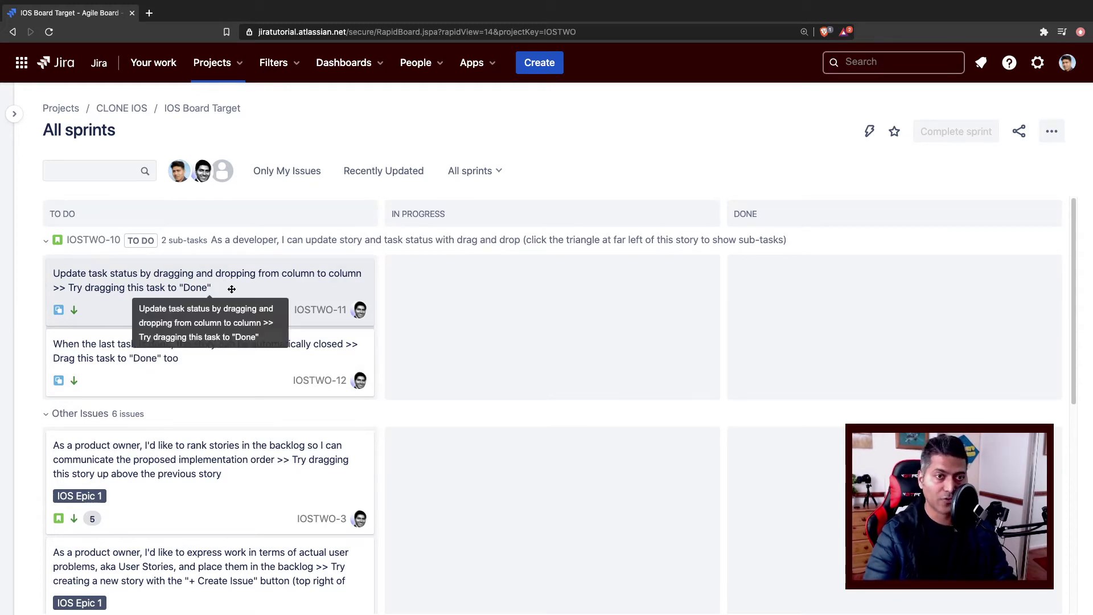
- Move sub-task IOSTWO-11 to In Progress, accepting the transition screen unchanged, and on to Done
left_click_drag(232, 289, 512, 306)
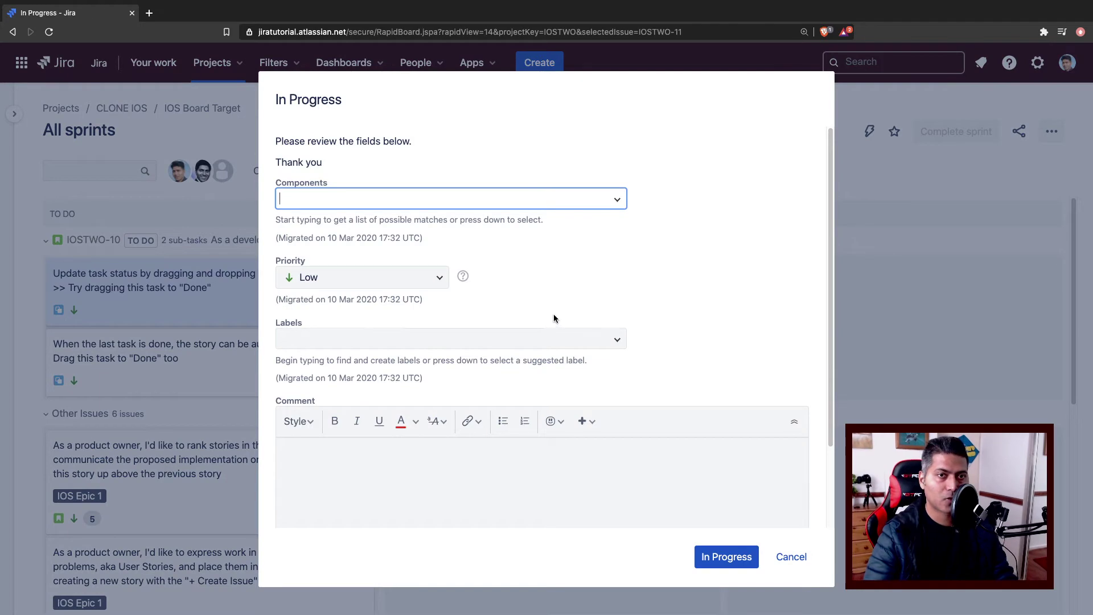
left_click(740, 556)
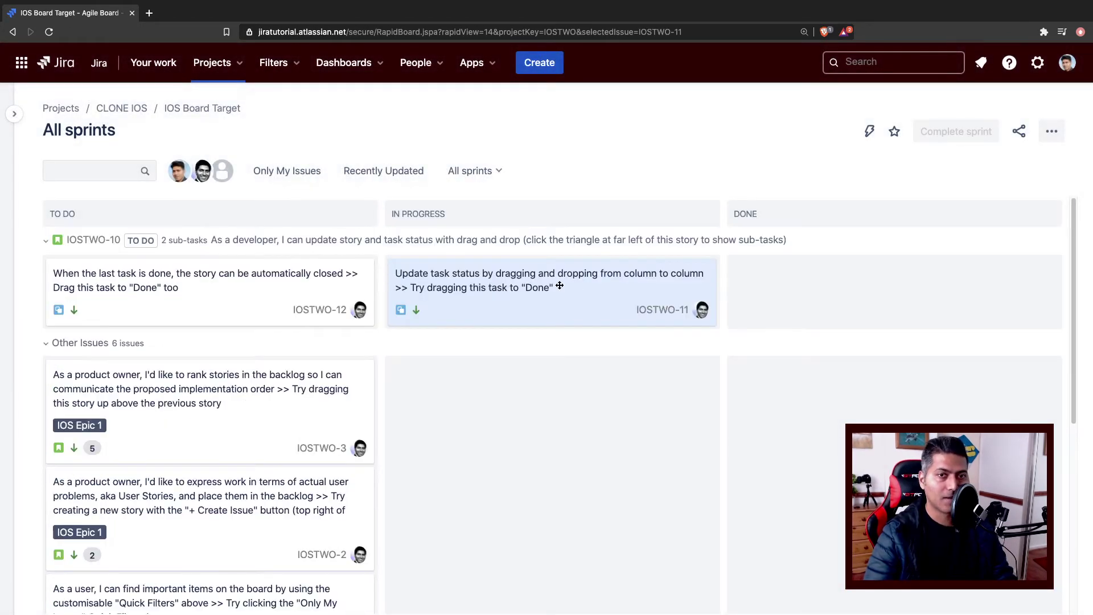
left_click_drag(589, 290, 892, 289)
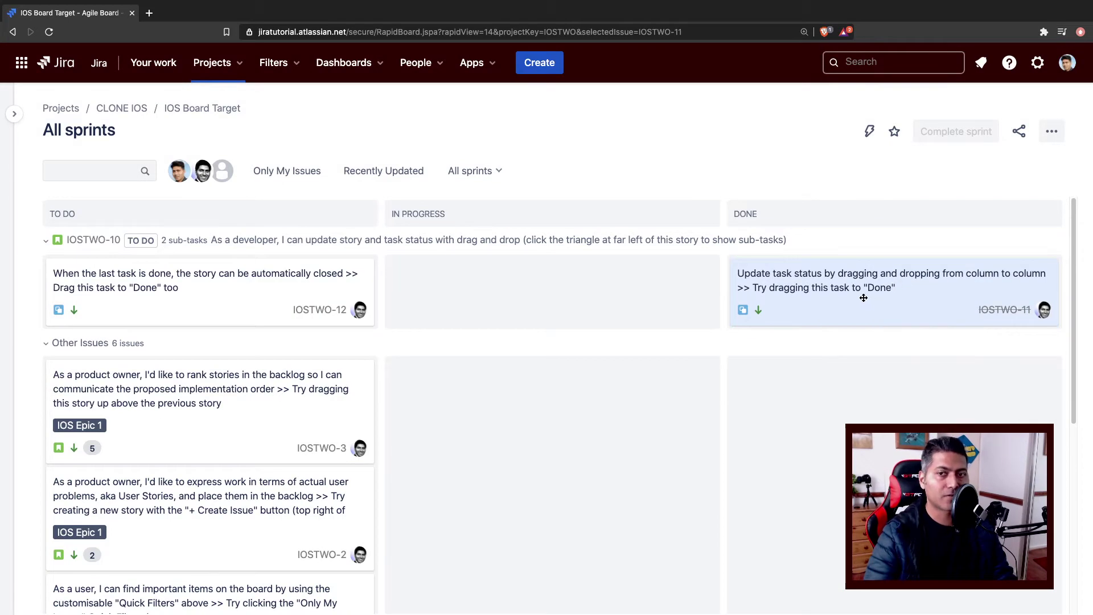
- Open sub-task IOSTWO-11 in a separate browser tab and switch to it
left_click(1005, 312)
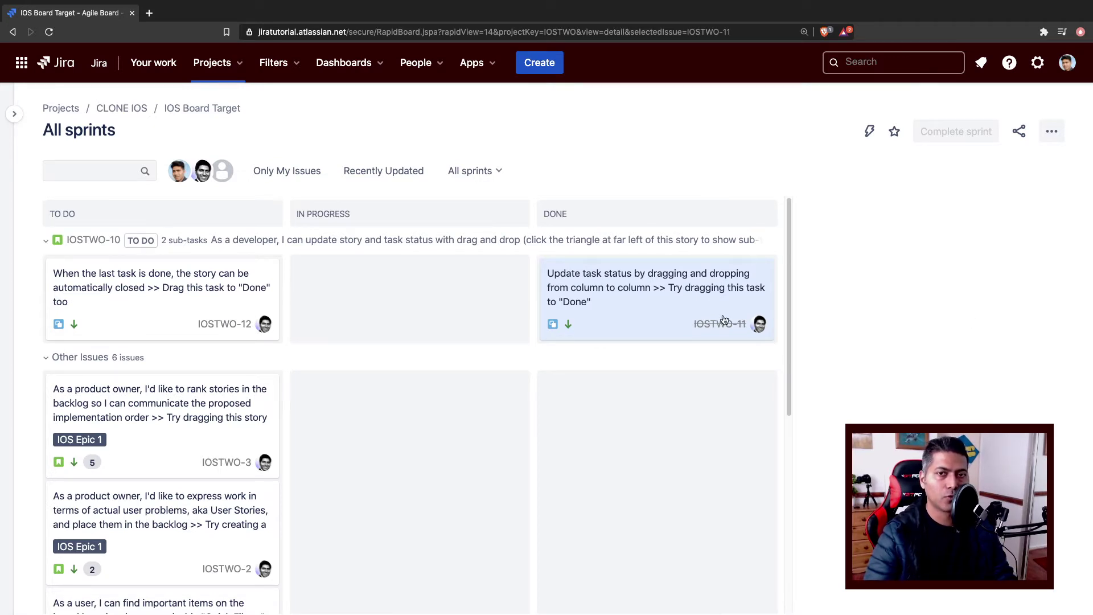
middle_click(725, 335)
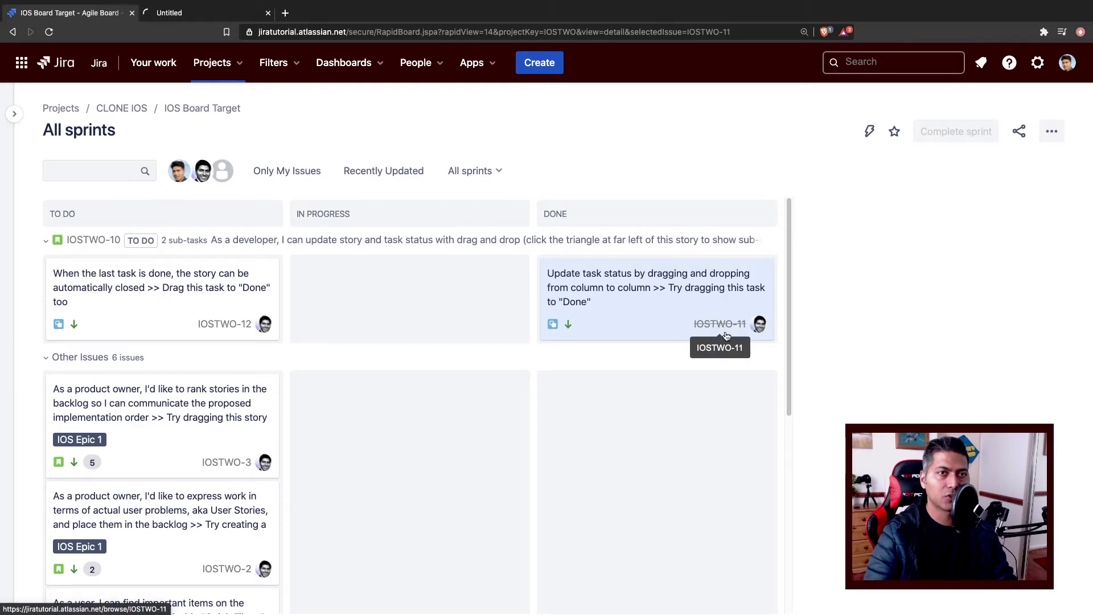
left_click(196, 14)
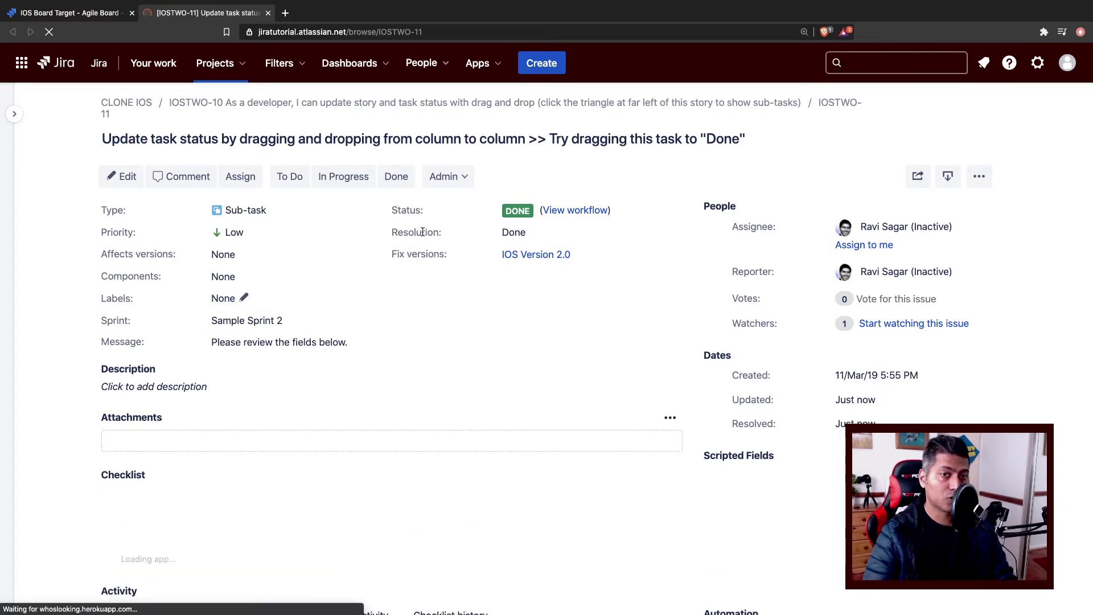
- Examine the Status and Resolution fields of the sub-task and compare their values
triple_click(404, 211)
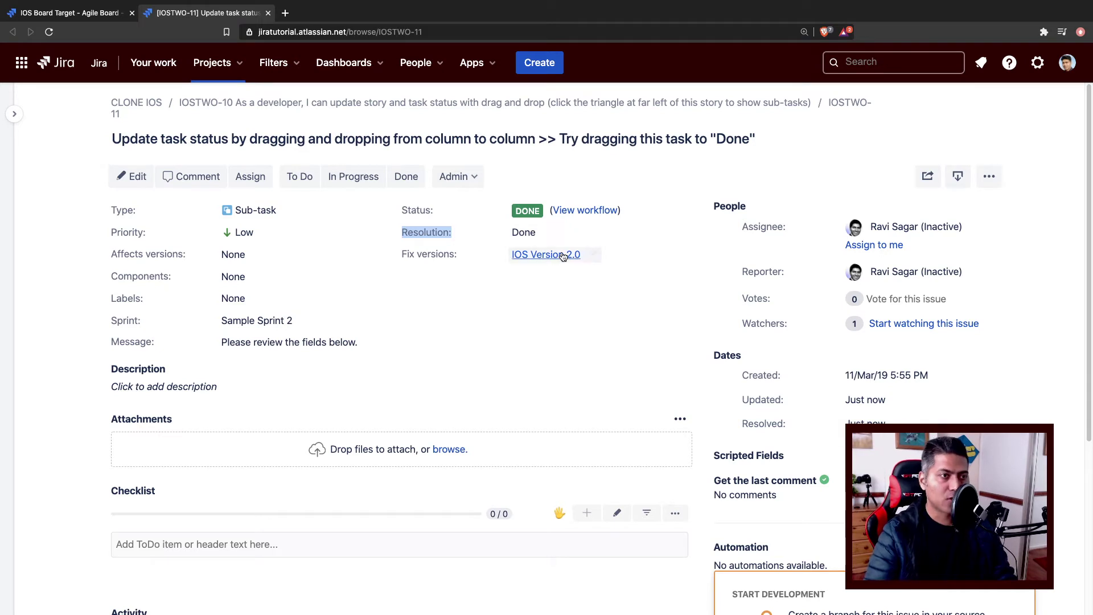
triple_click(532, 211)
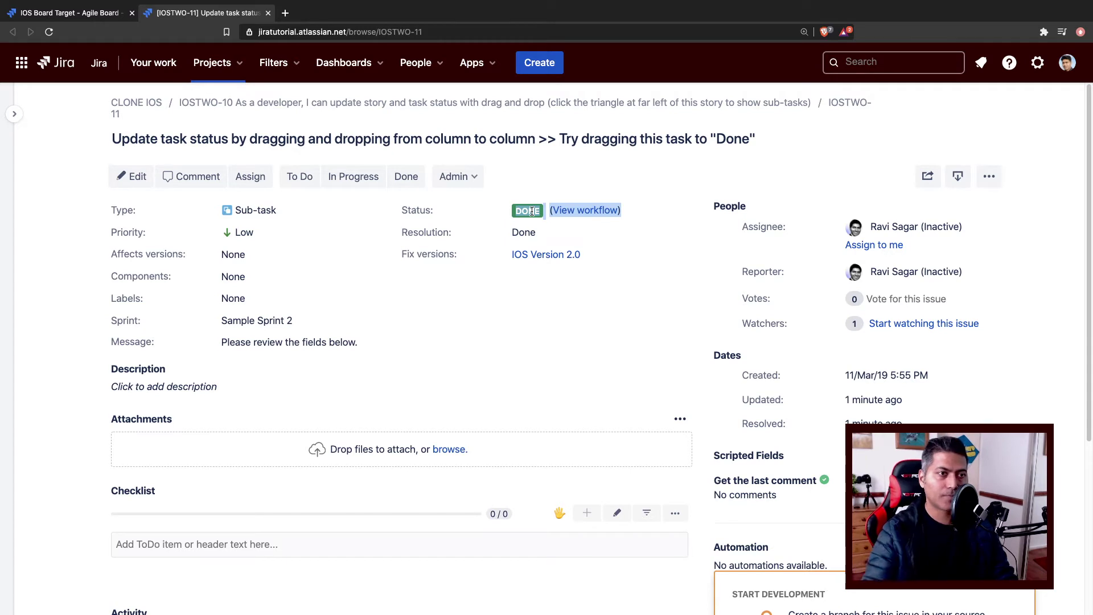
left_click(541, 174)
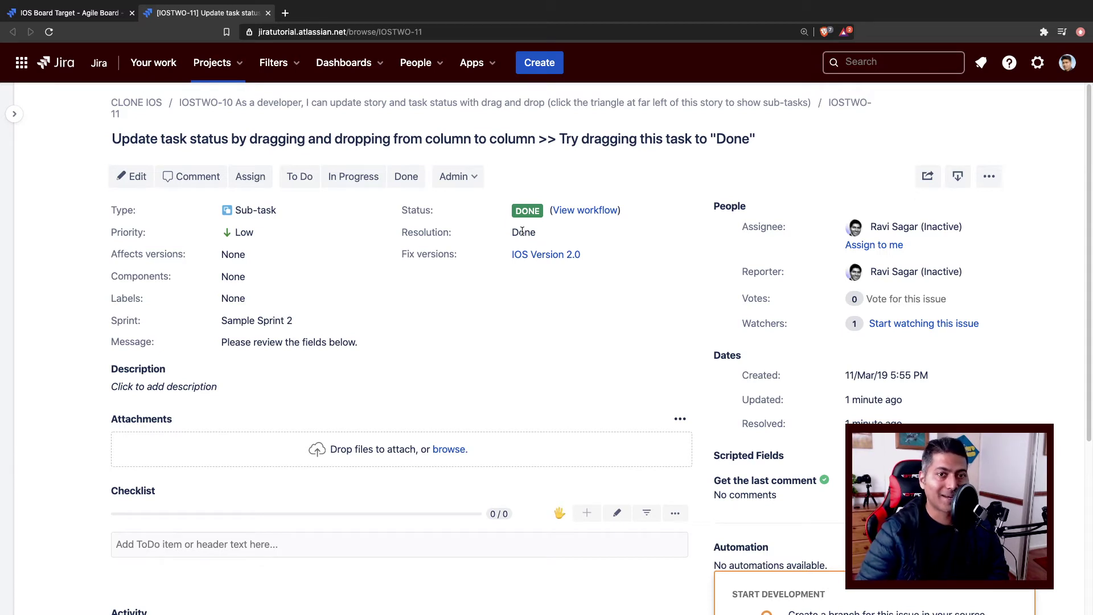
double_click(525, 231)
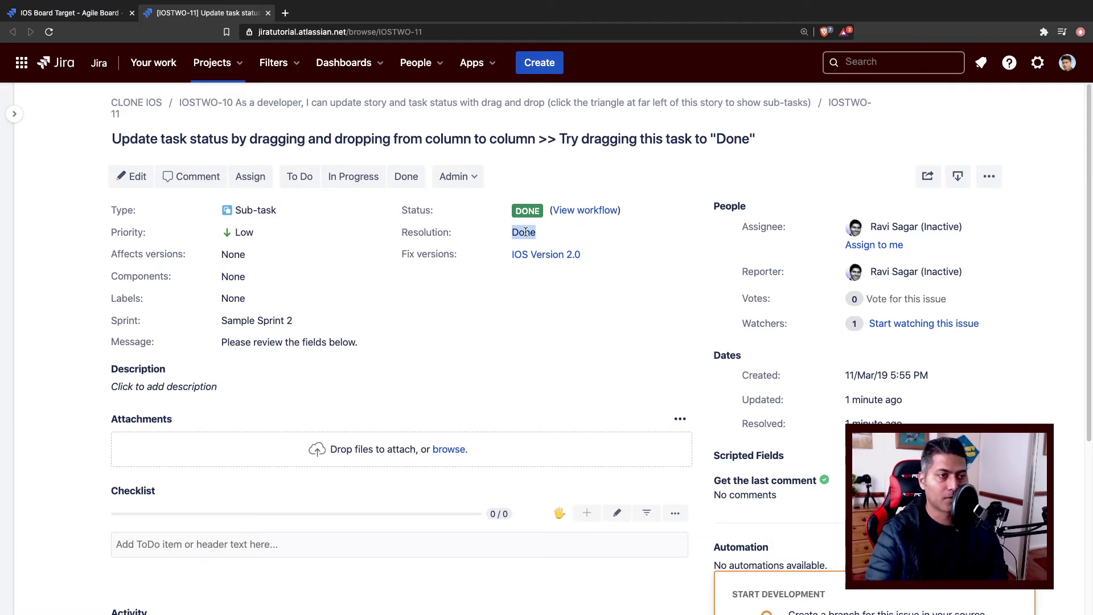
triple_click(431, 232)
double_click(434, 232)
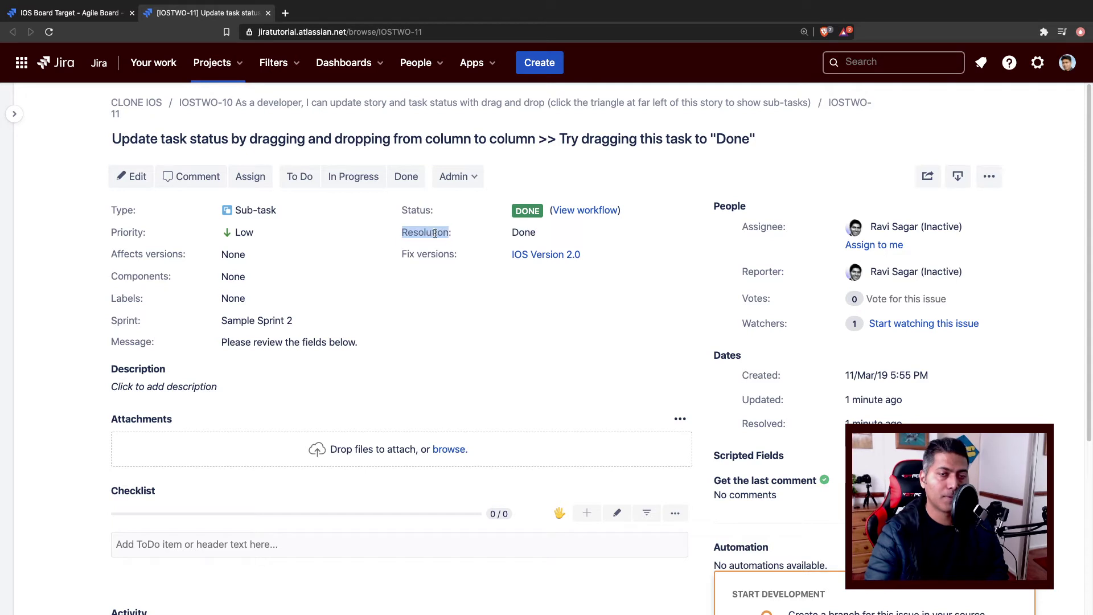